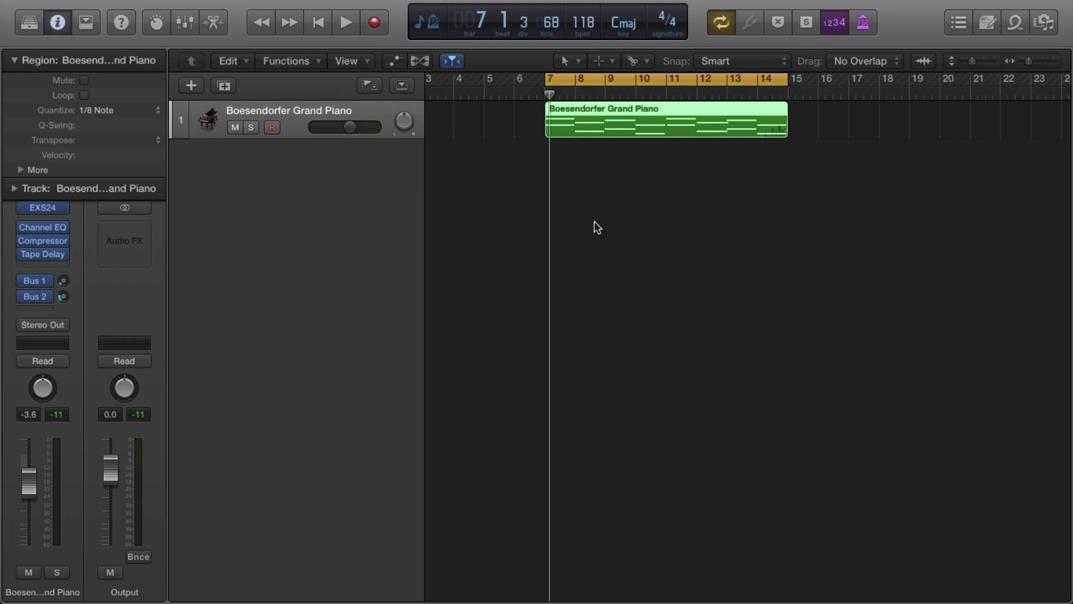
# - Play back the existing piano region and add a second track with the same Boesendorfer Grand Piano settings
pyautogui.press('space')
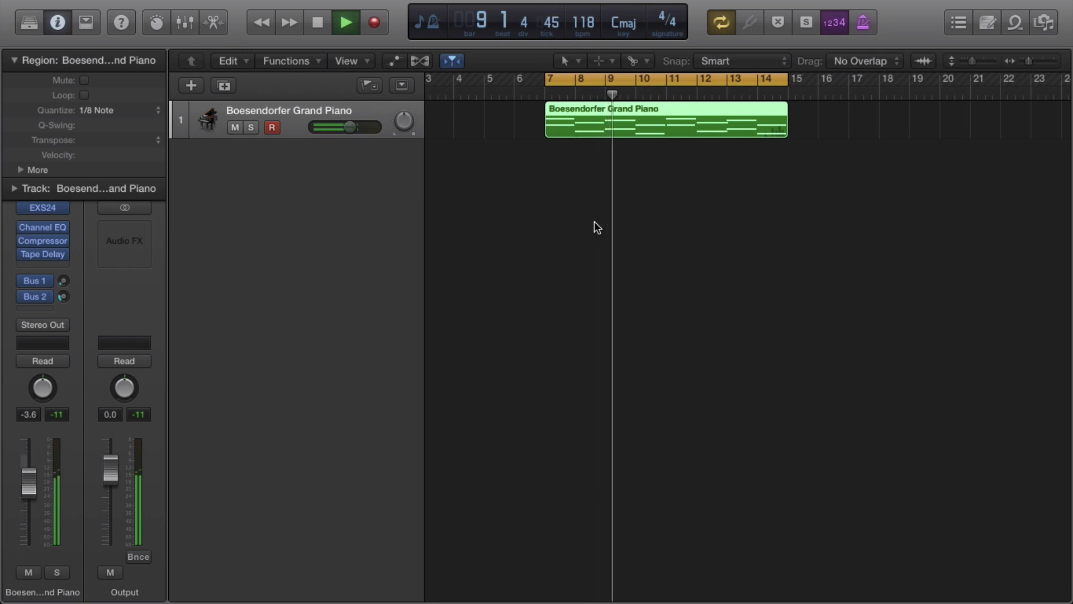
pyautogui.press('space')
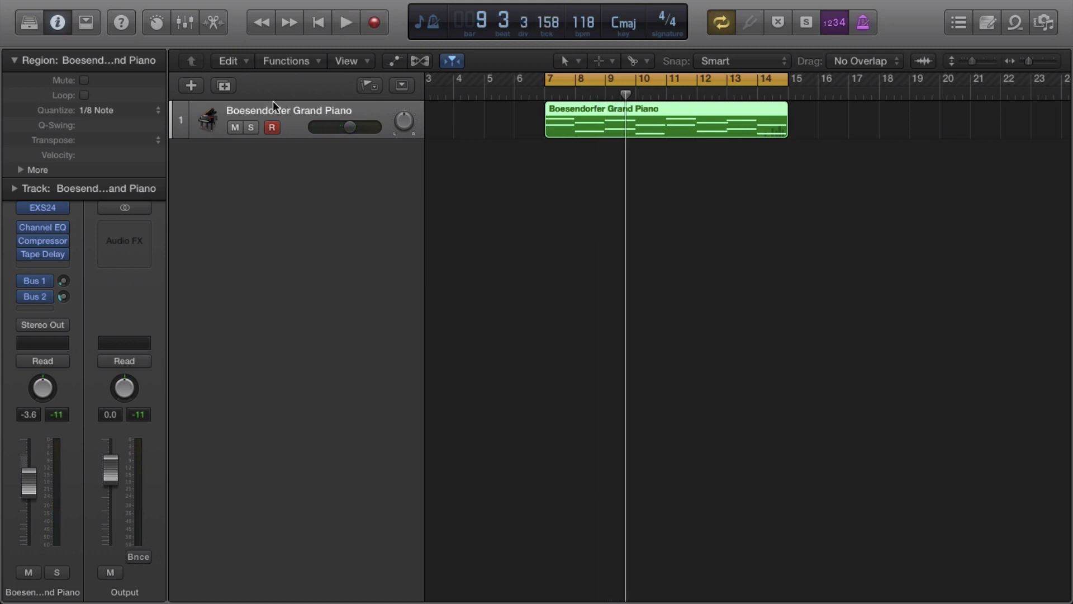
pyautogui.click(226, 86)
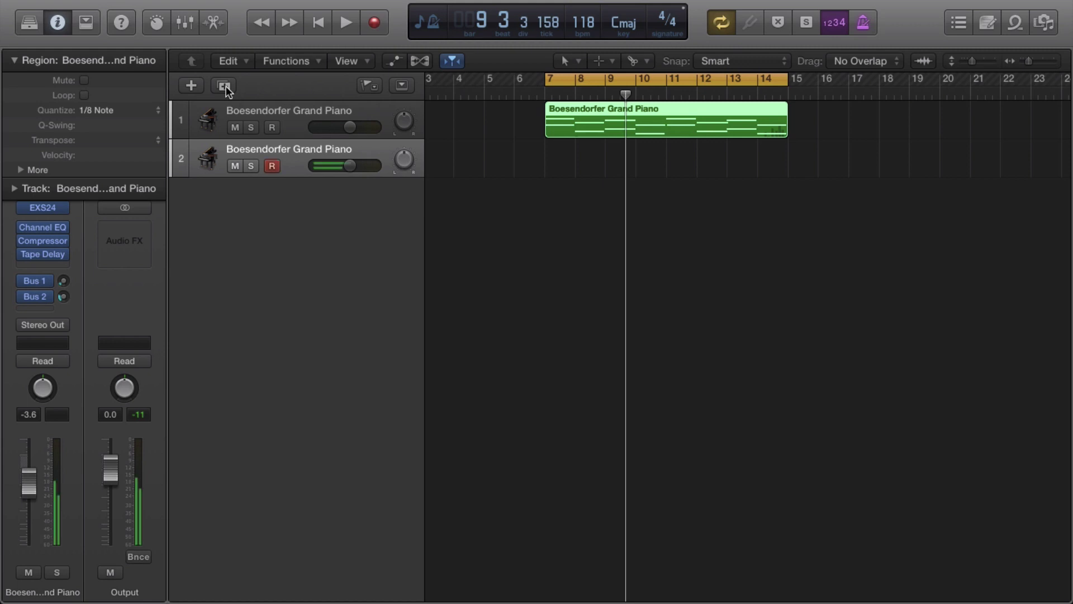
pyautogui.press('r')
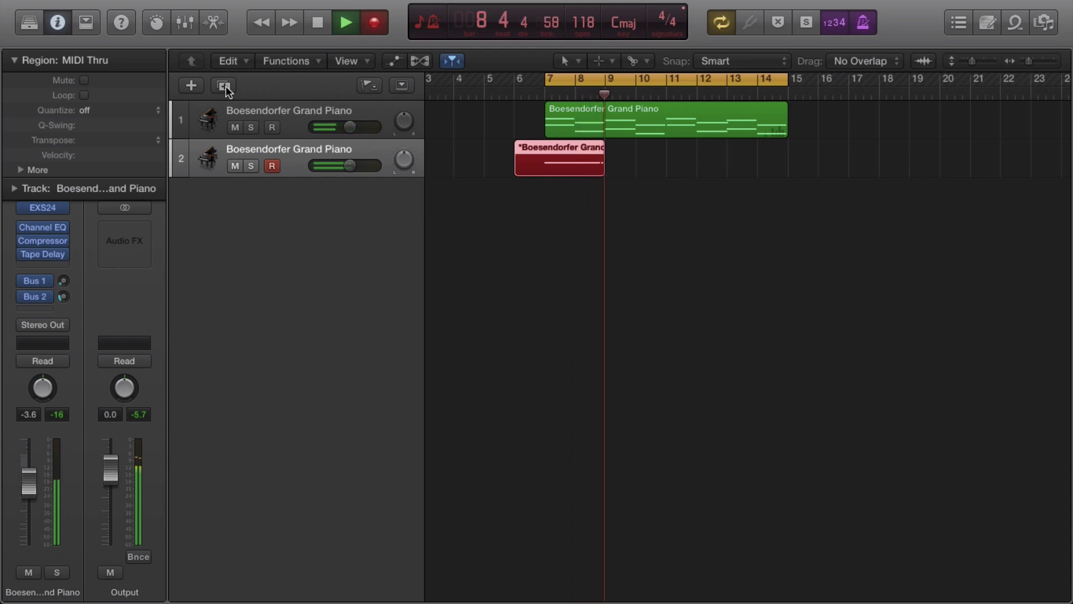
pyautogui.press('space')
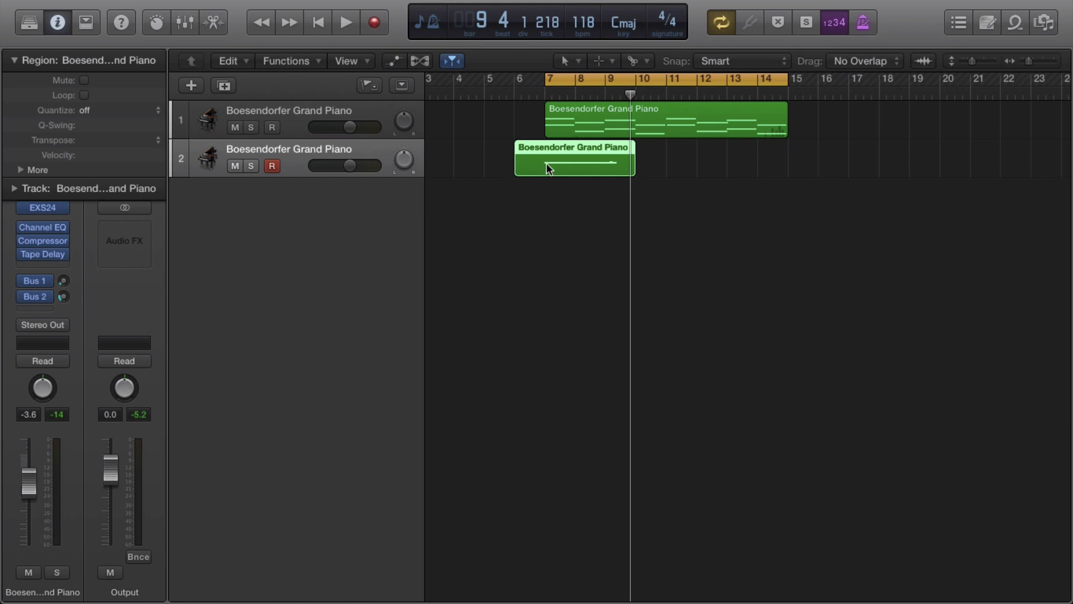
pyautogui.press('Delete')
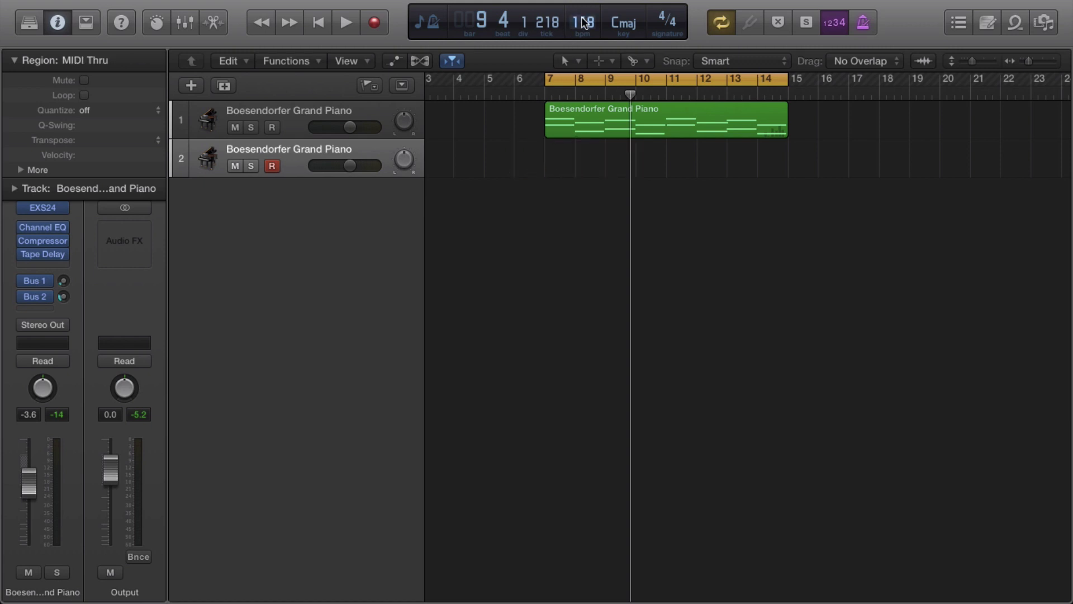
# - Set the project tempo to 104 bpm and record a piano part on the second track through bar 14
pyautogui.write('104')
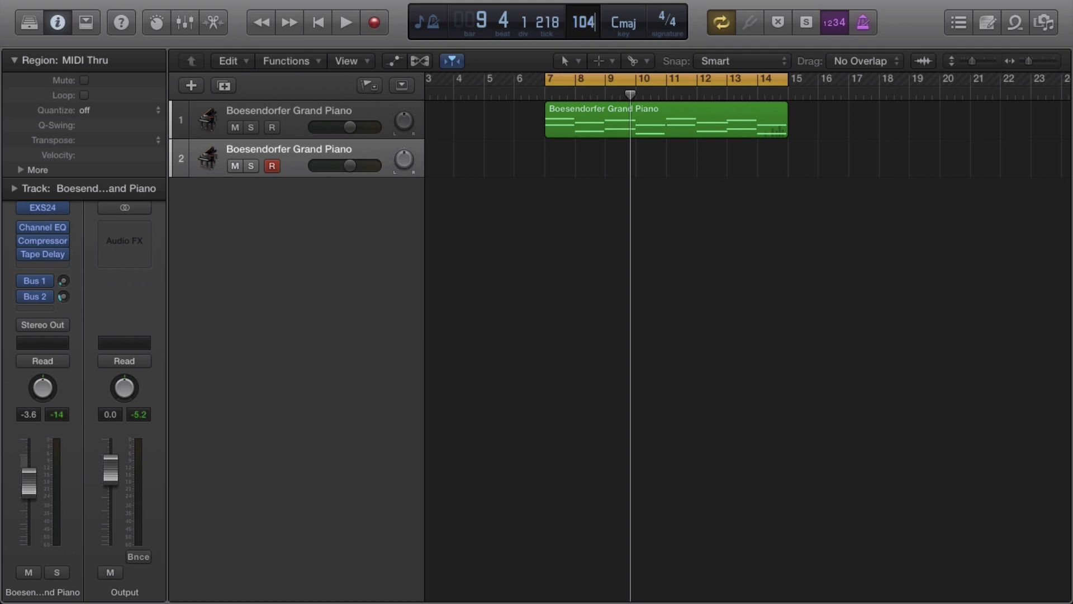
pyautogui.press('Return')
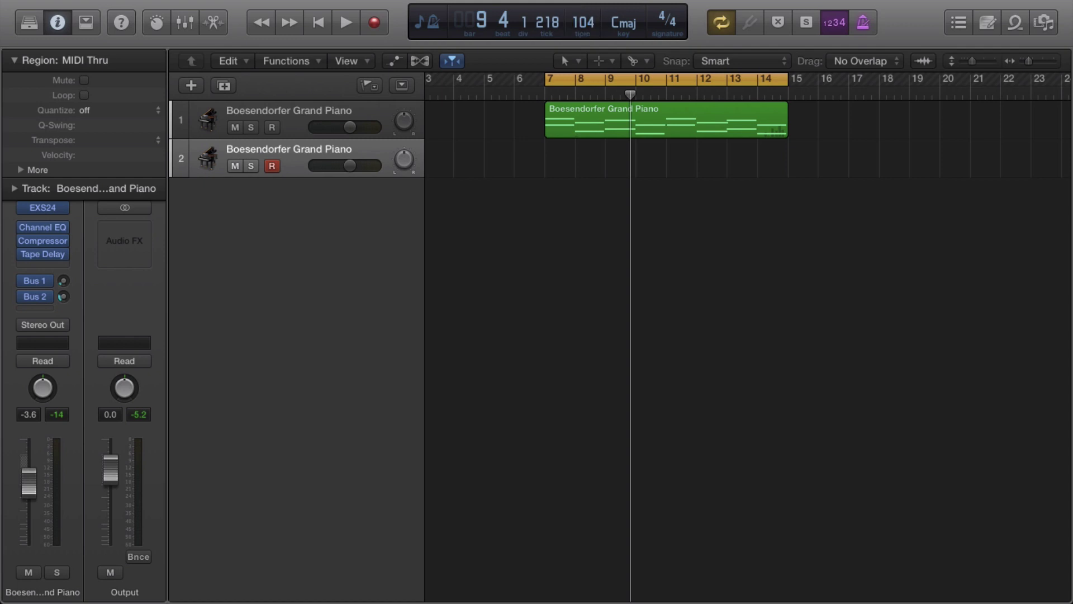
pyautogui.press('r')
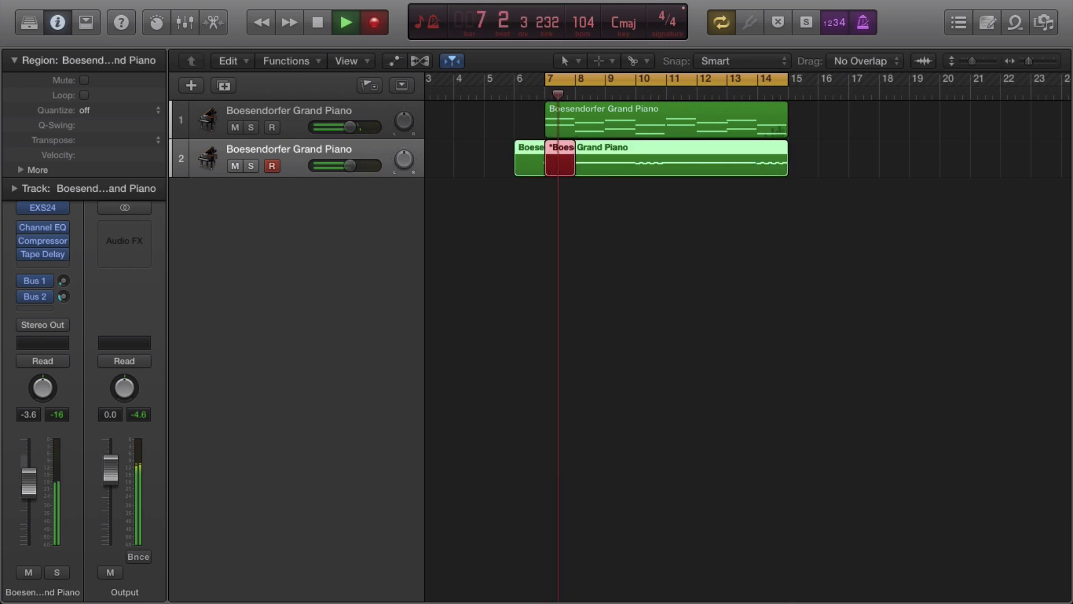
pyautogui.press('space')
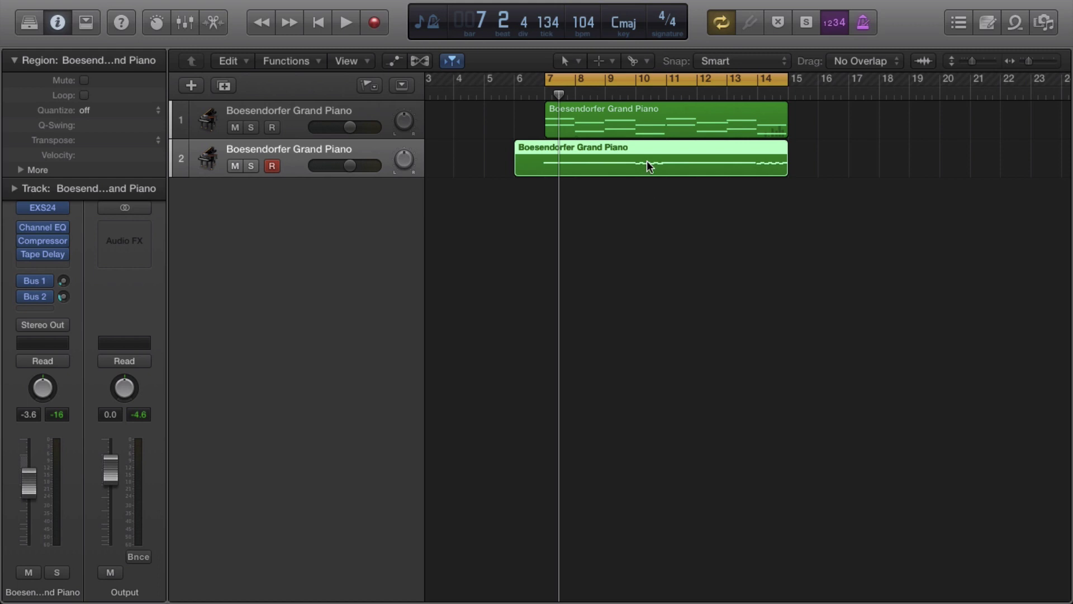
# - Quantize the newly recorded region to 1/16 Note and play both piano parts together
pyautogui.click(87, 109)
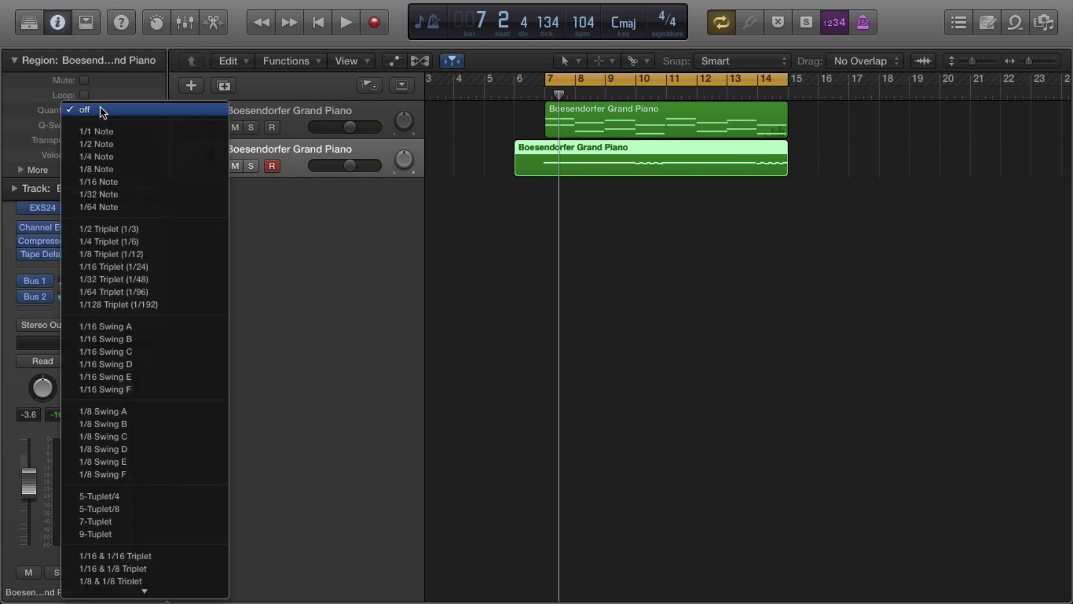
pyautogui.click(102, 182)
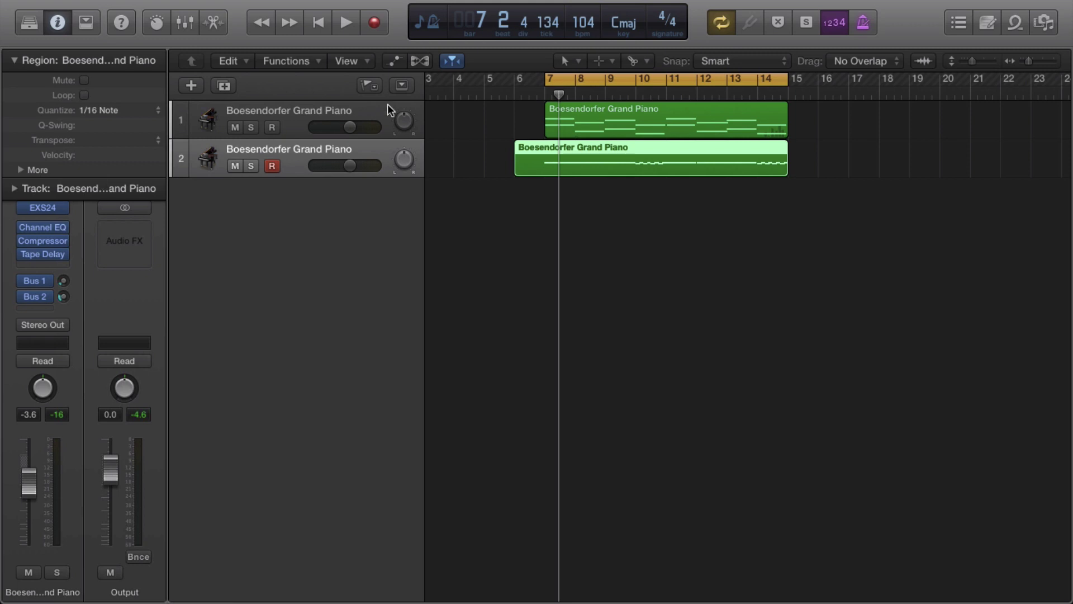
pyautogui.click(613, 112)
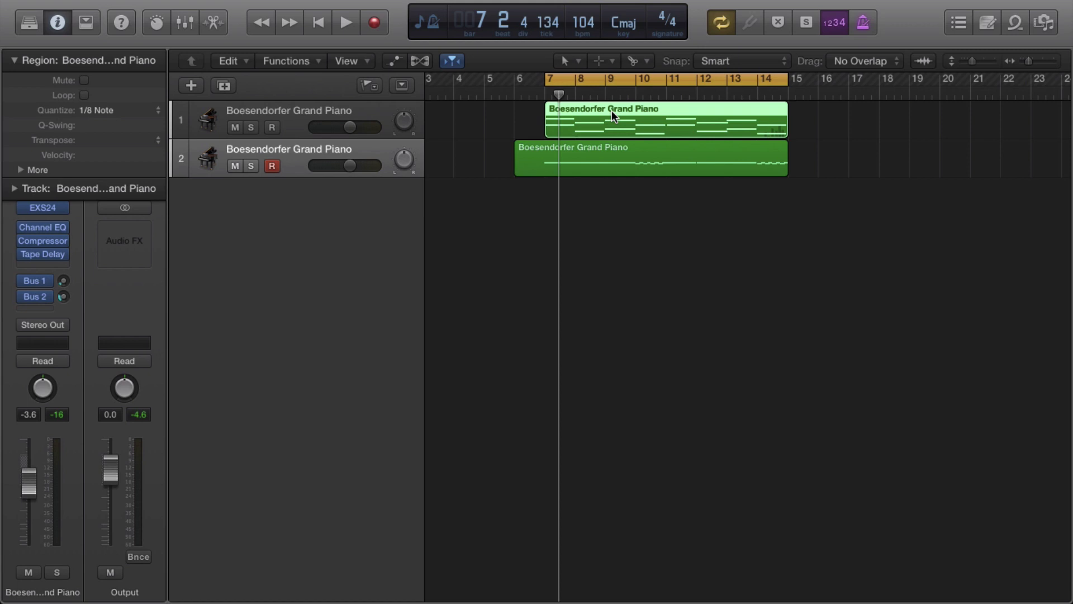
pyautogui.press('space')
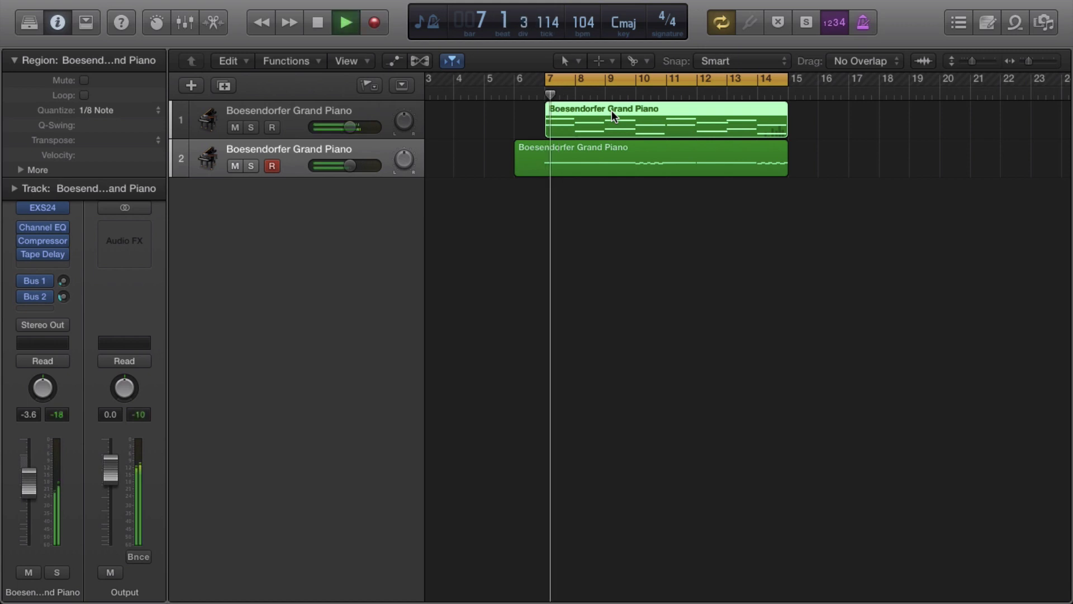
# - Show the mixer and trim the start of the second track's region to bar 7
pyautogui.doubleClick(635, 160)
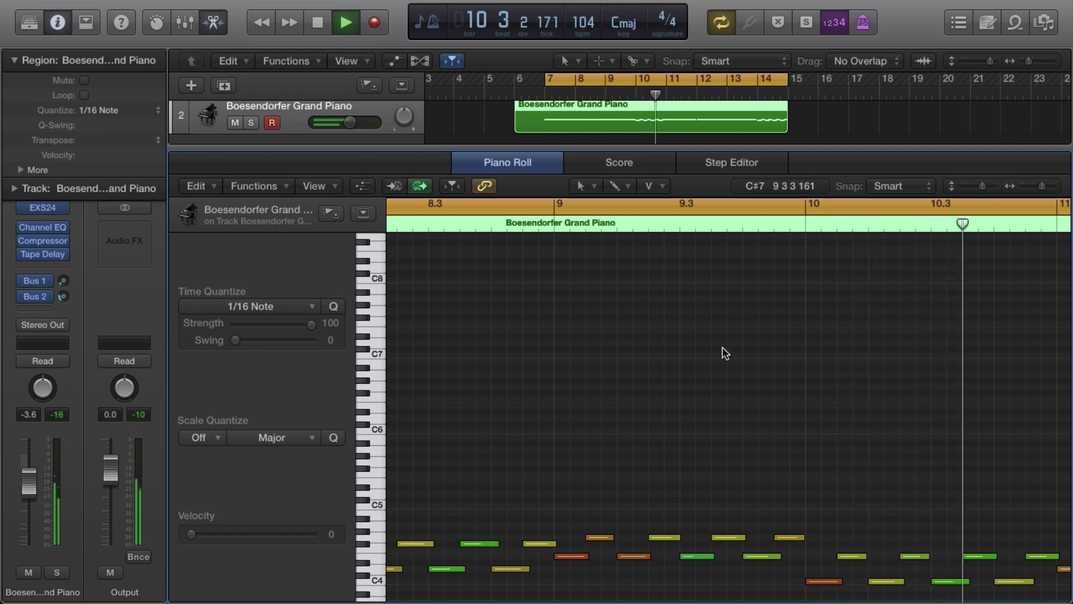
pyautogui.press('x')
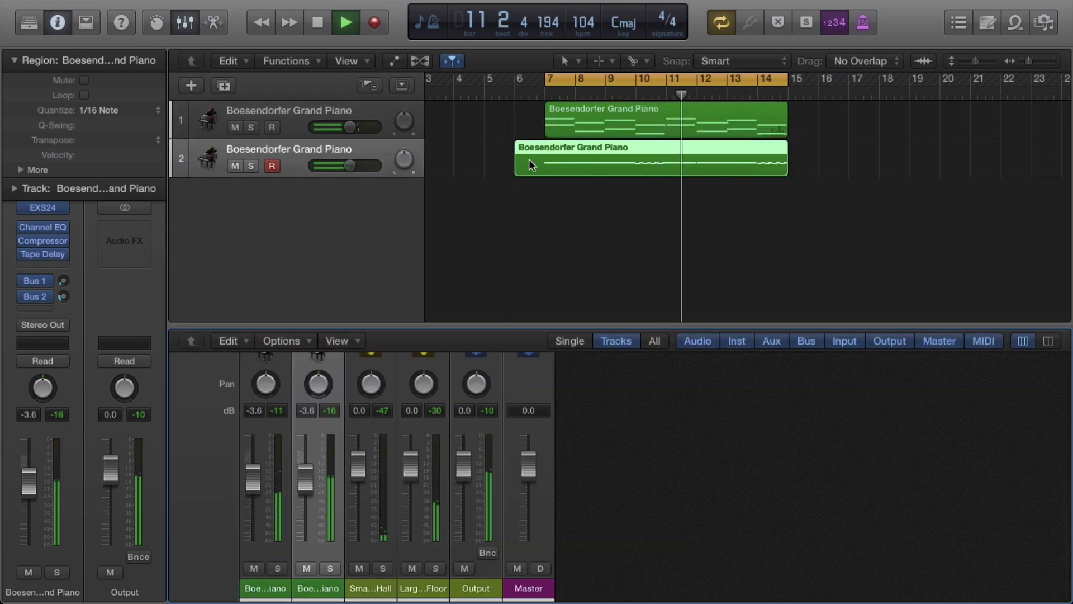
pyautogui.moveTo(529, 160); pyautogui.dragTo(547, 162)
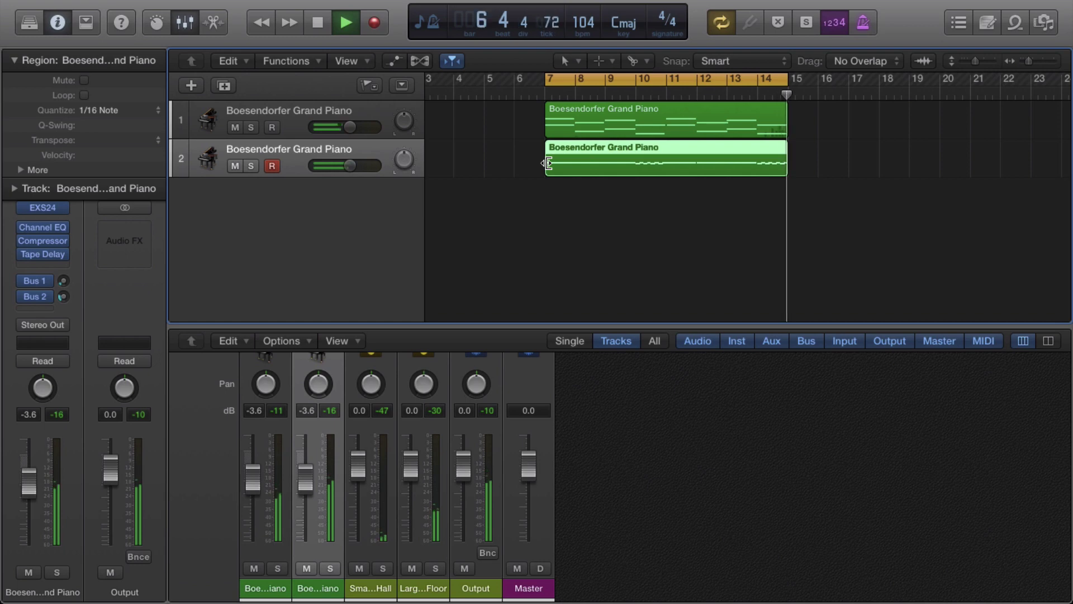
pyautogui.press('space')
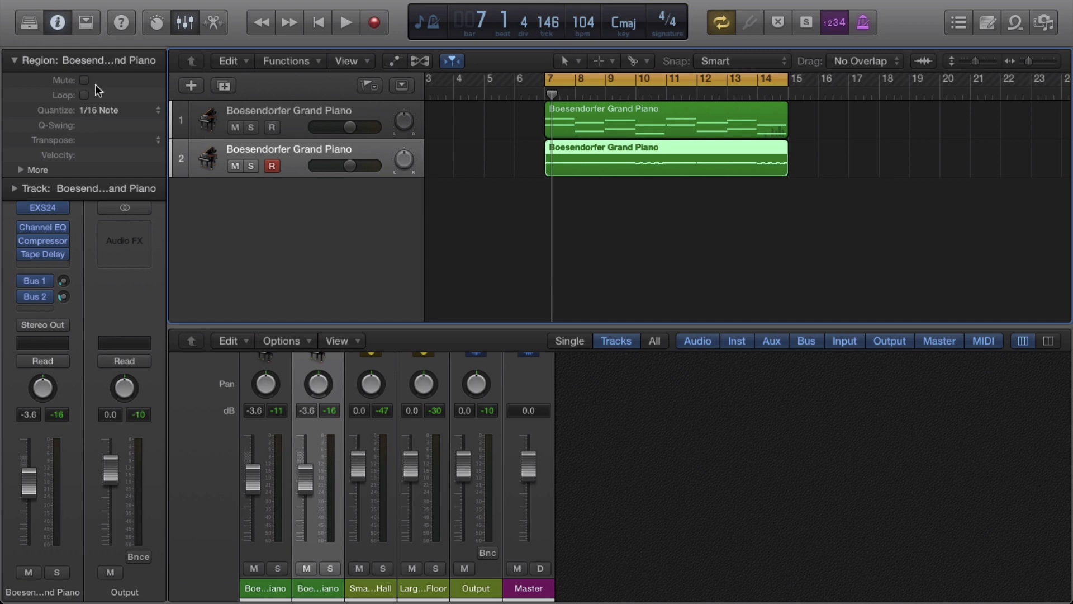
# - Audition the Steinway Grand Piano on the first track during playback and settle on the Yamaha Grand Piano patch
pyautogui.click(14, 60)
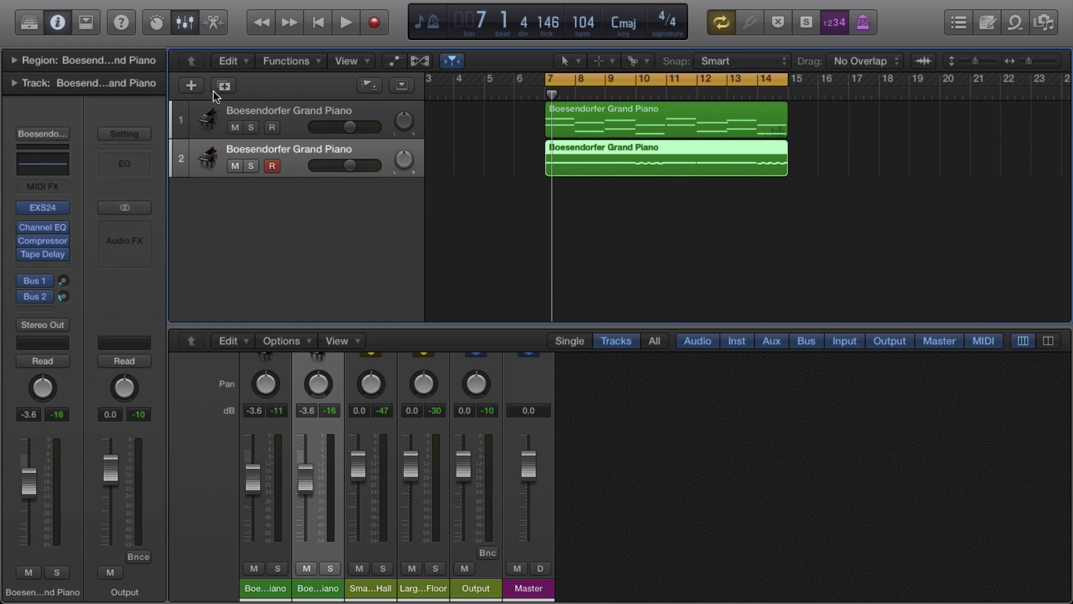
pyautogui.click(256, 112)
pyautogui.click(29, 22)
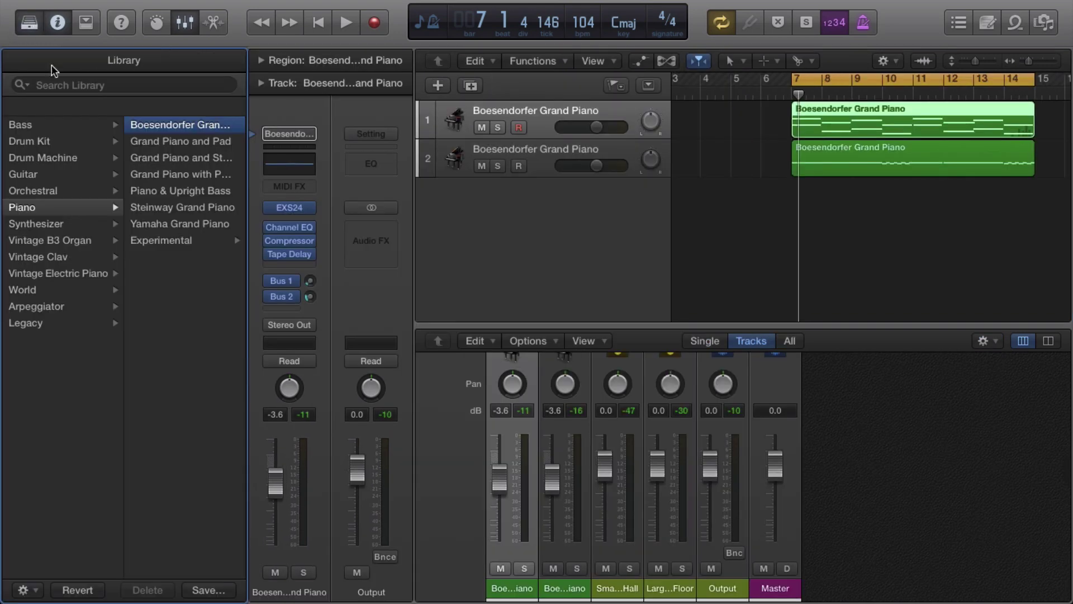
pyautogui.press('space')
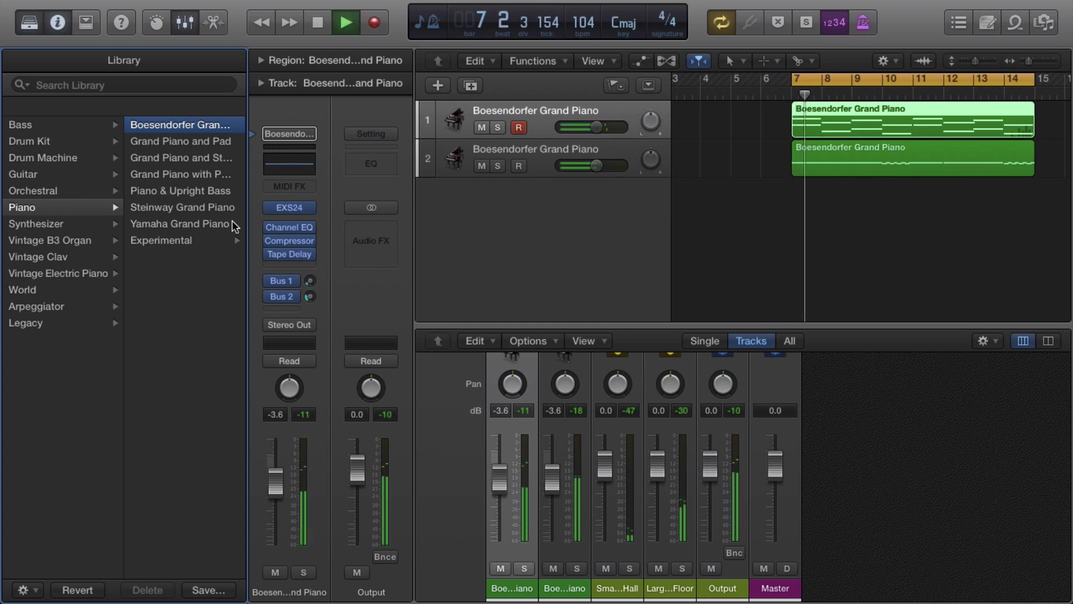
pyautogui.click(183, 208)
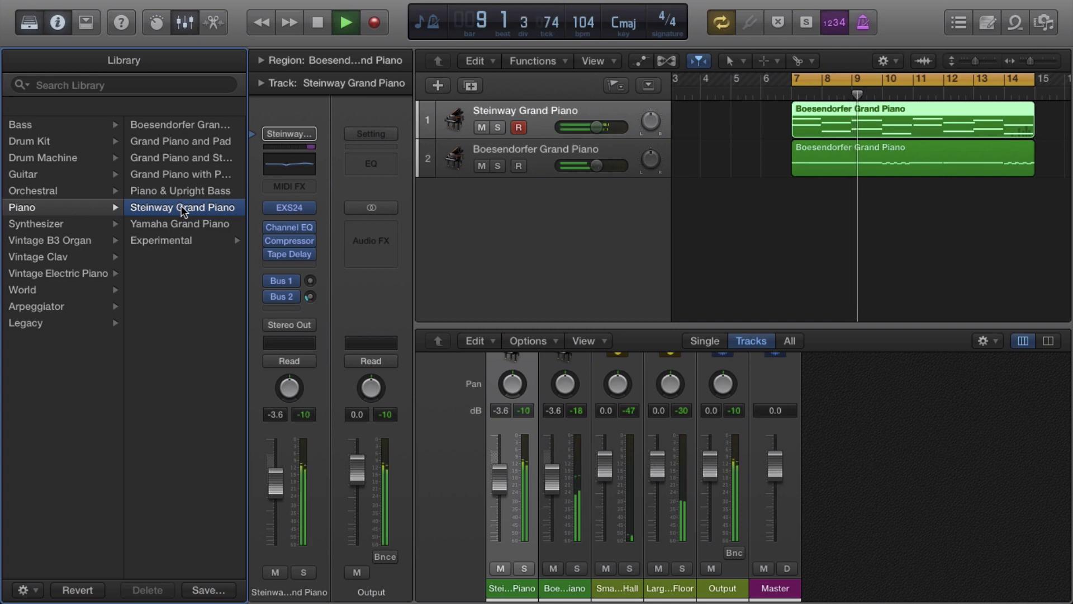
pyautogui.click(176, 224)
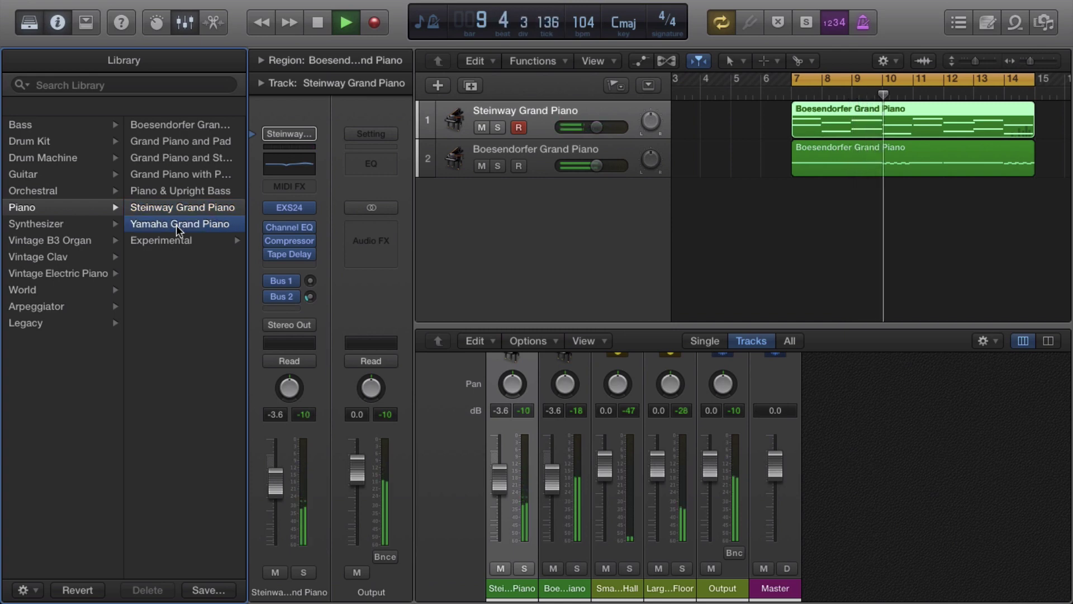
# - Load the Yamaha Grand Piano patch on the second track and lower the first track's volume to -6.0 dB
pyautogui.click(489, 148)
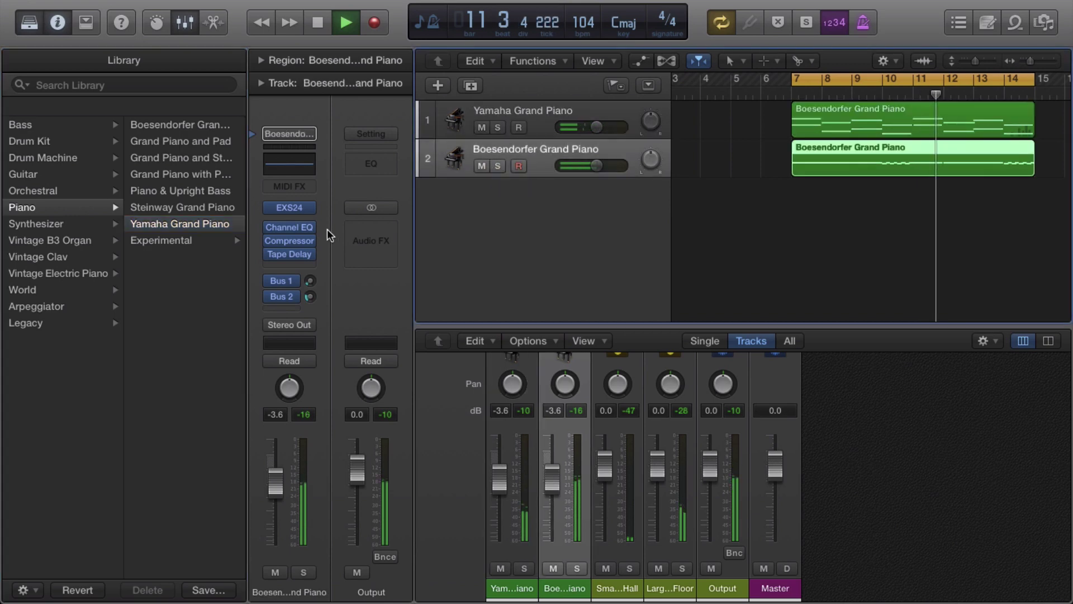
pyautogui.click(201, 225)
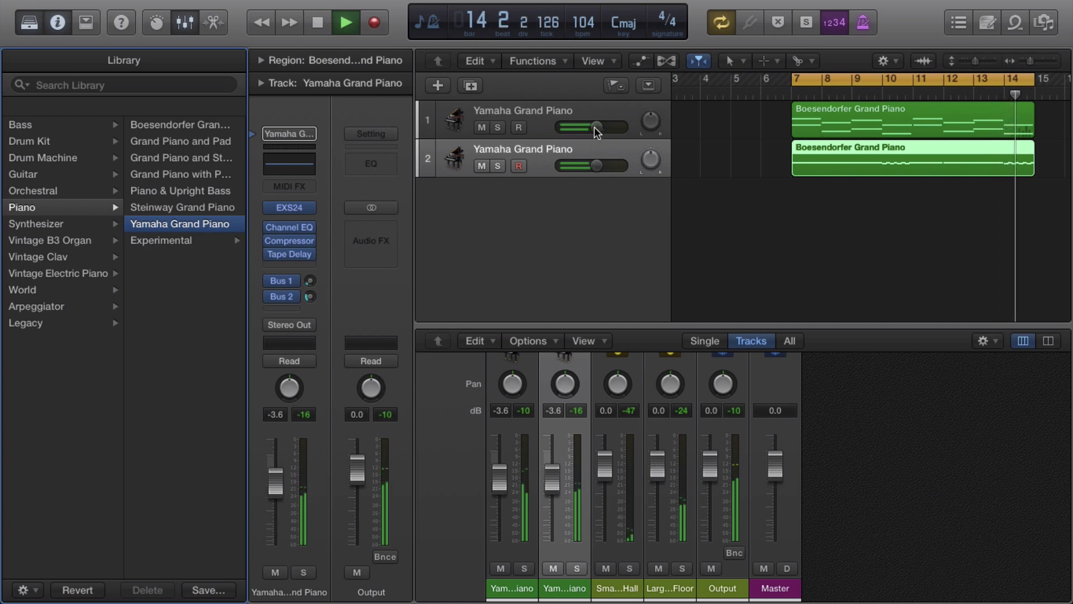
pyautogui.moveTo(597, 127); pyautogui.dragTo(591, 127)
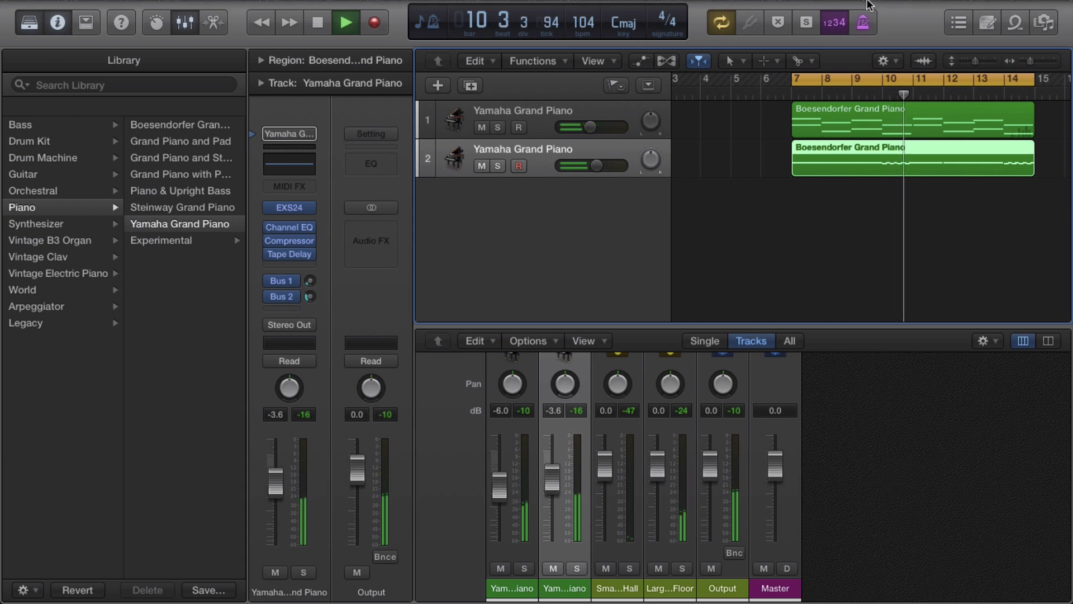
pyautogui.press('space')
# - Select the regions on both piano tracks and open the Humanize MIDI transform for them
pyautogui.click(805, 217)
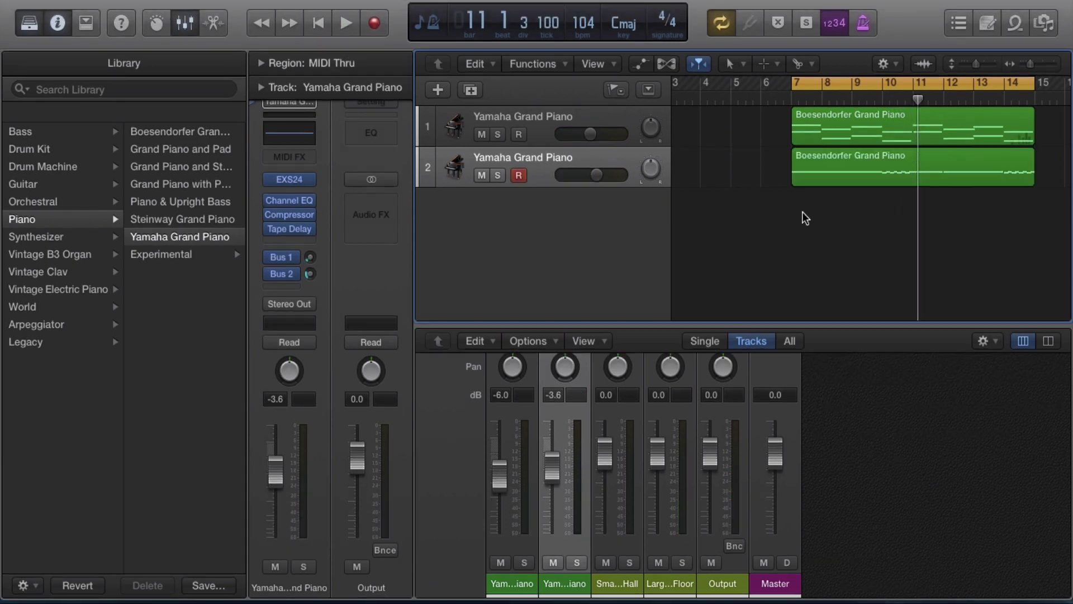
pyautogui.moveTo(884, 215); pyautogui.dragTo(834, 128)
pyautogui.click(837, 211)
pyautogui.moveTo(855, 201); pyautogui.dragTo(839, 127)
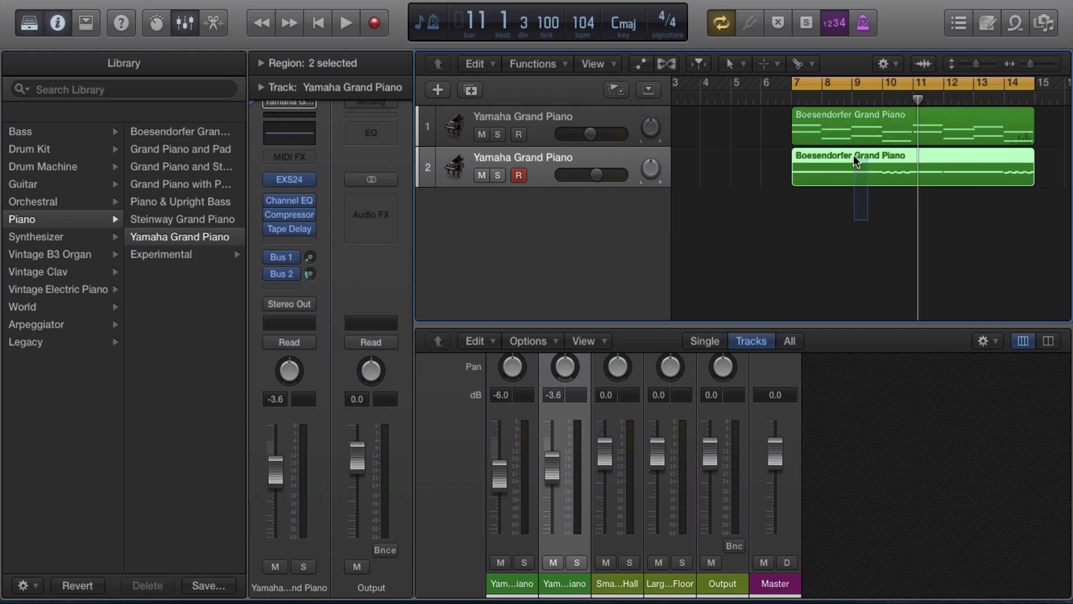
pyautogui.click(553, 68)
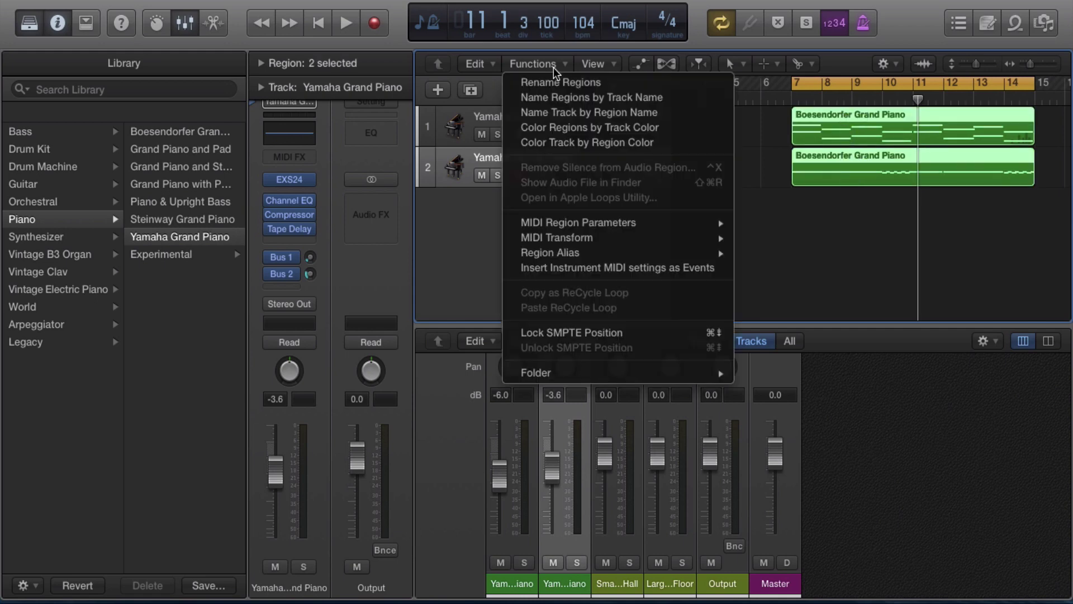
pyautogui.moveTo(566, 245)
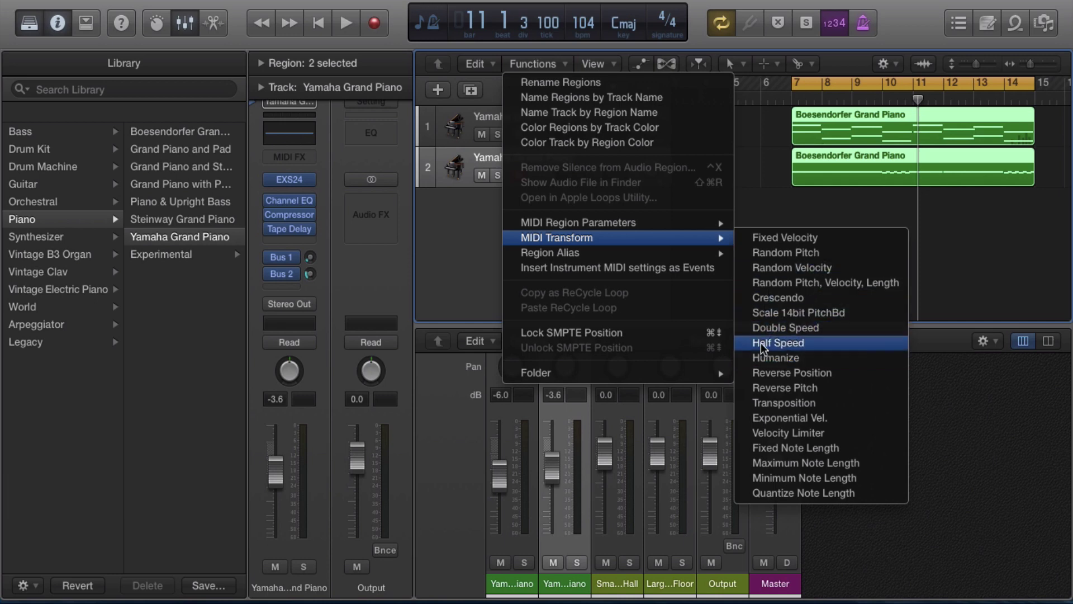
pyautogui.click(765, 358)
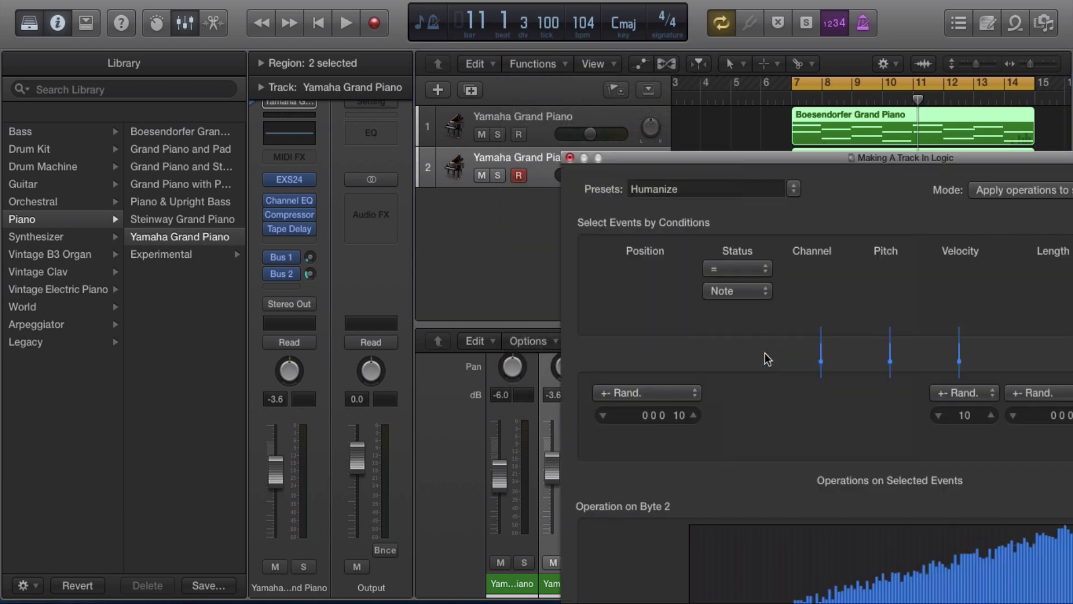
# - Bring the whole Humanize transform window into view and set the velocity randomization to 35
pyautogui.moveTo(836, 155); pyautogui.dragTo(532, 1)
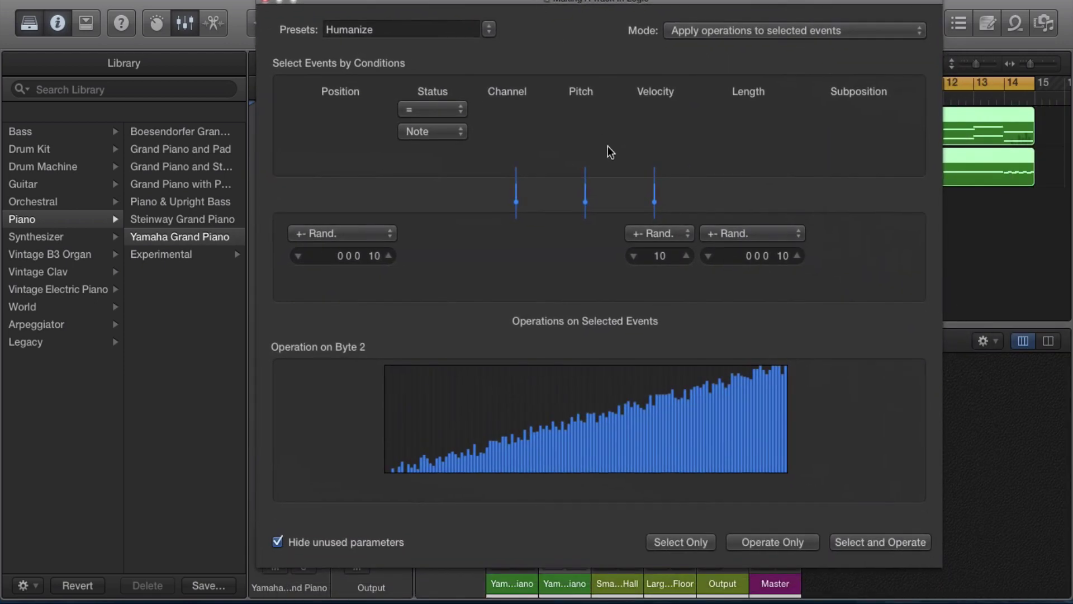
pyautogui.click(686, 256)
pyautogui.click(686, 255)
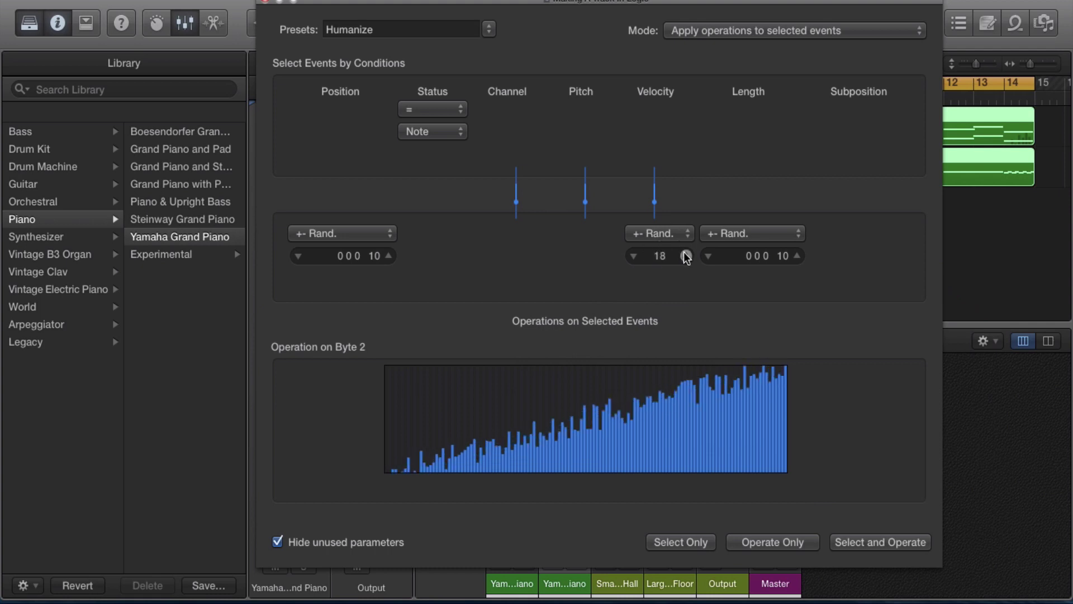
pyautogui.click(686, 256)
pyautogui.click(686, 255)
pyautogui.click(686, 256)
pyautogui.click(686, 256)
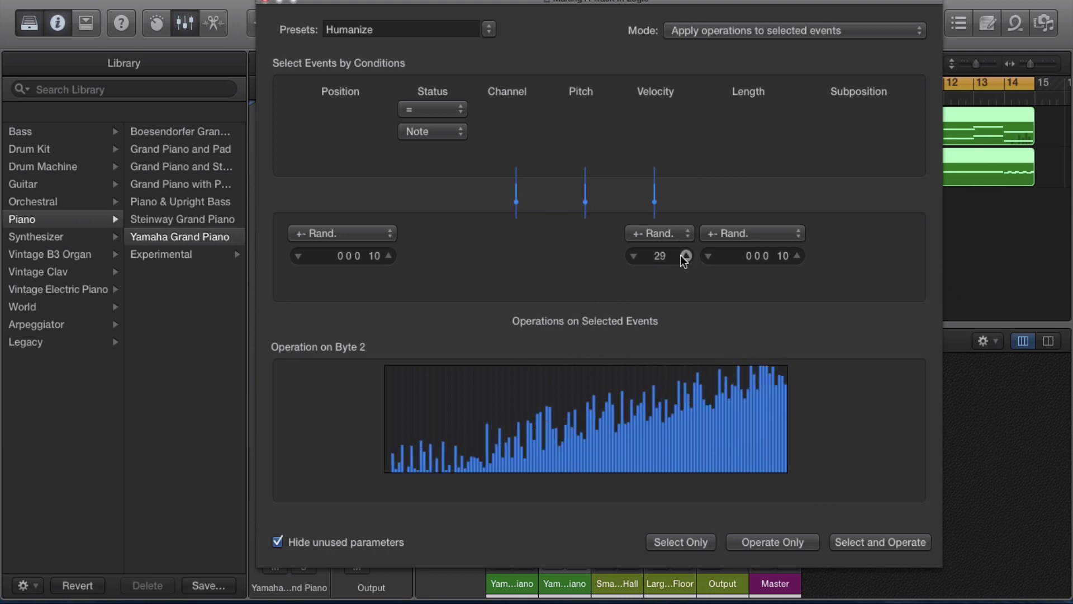
pyautogui.click(686, 255)
pyautogui.click(685, 256)
pyautogui.click(686, 256)
pyautogui.click(686, 255)
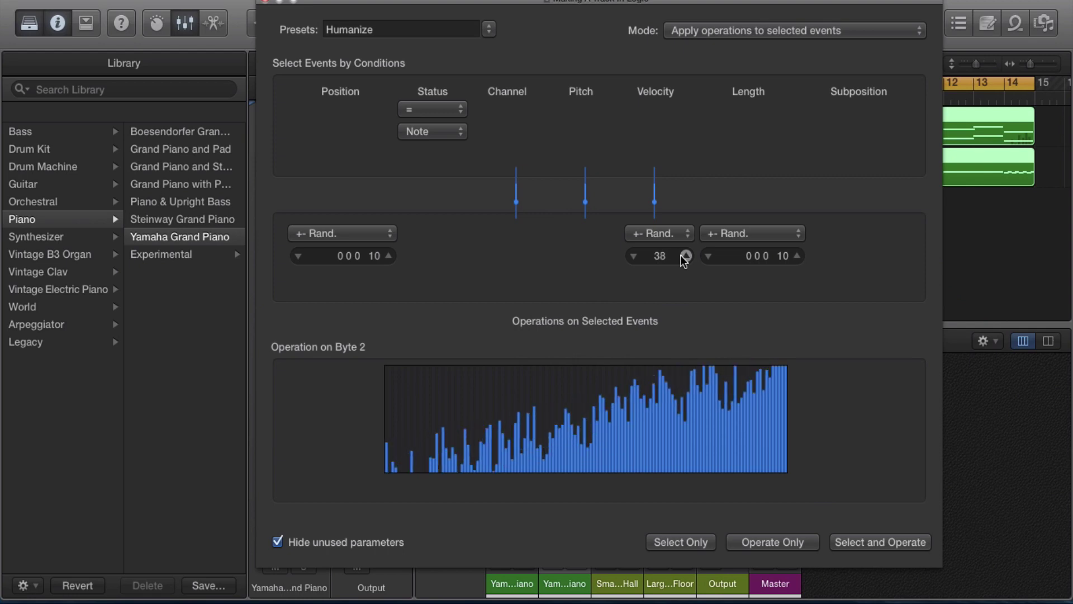
pyautogui.click(634, 256)
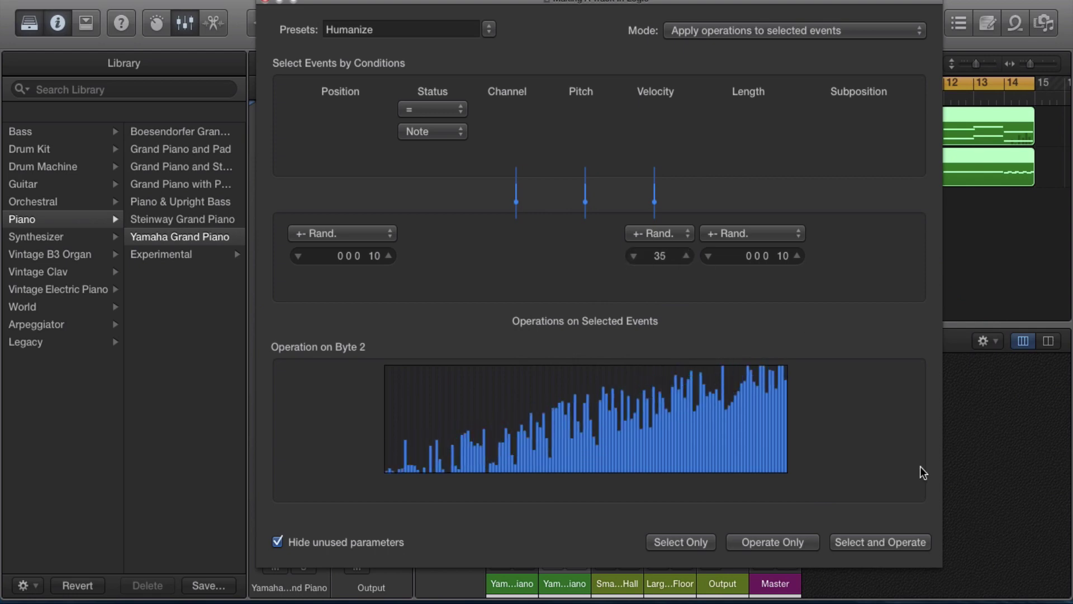
# - Select and humanize the notes in both piano regions, close the transform window, and clear the region selection
pyautogui.click(876, 541)
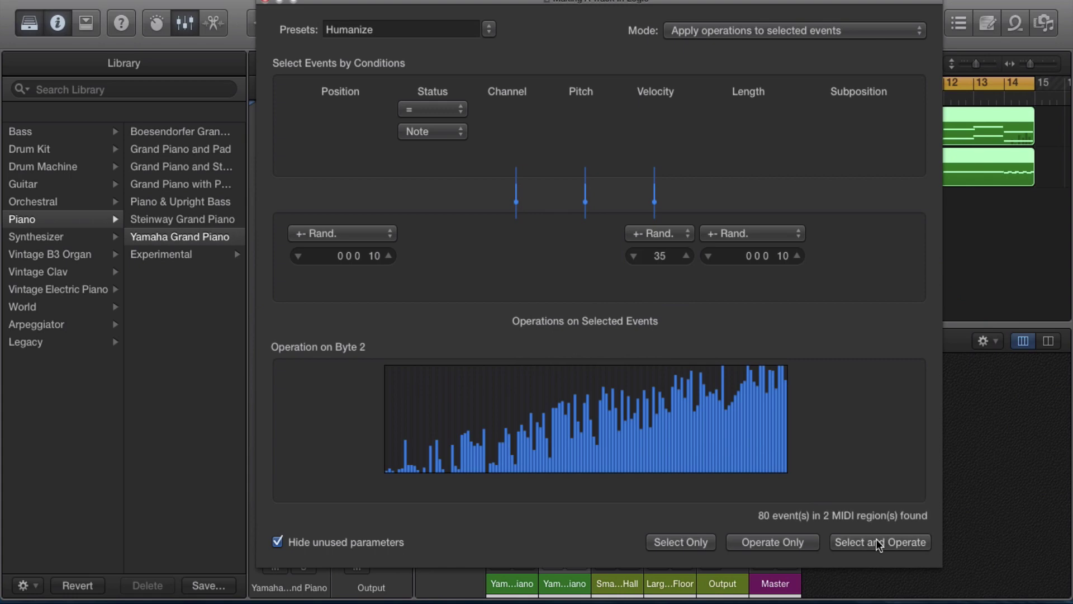
pyautogui.click(265, 2)
pyautogui.click(834, 170)
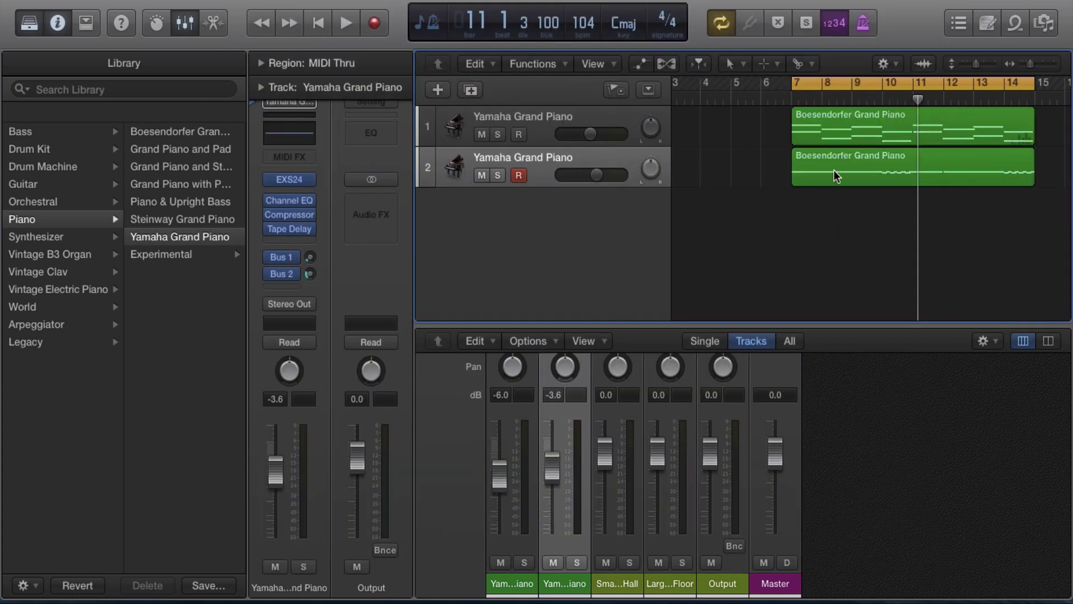
# - Inspect the first track's humanized notes in the Piano Roll, play back both piano parts, and return to the mixer
pyautogui.doubleClick(844, 133)
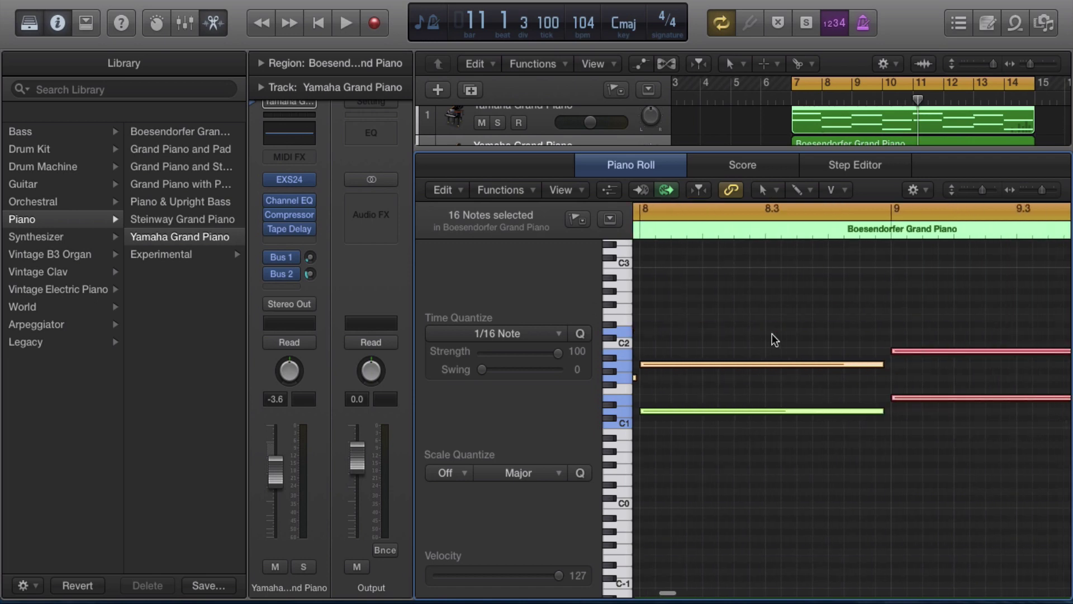
pyautogui.hscroll(10, 772, 333)
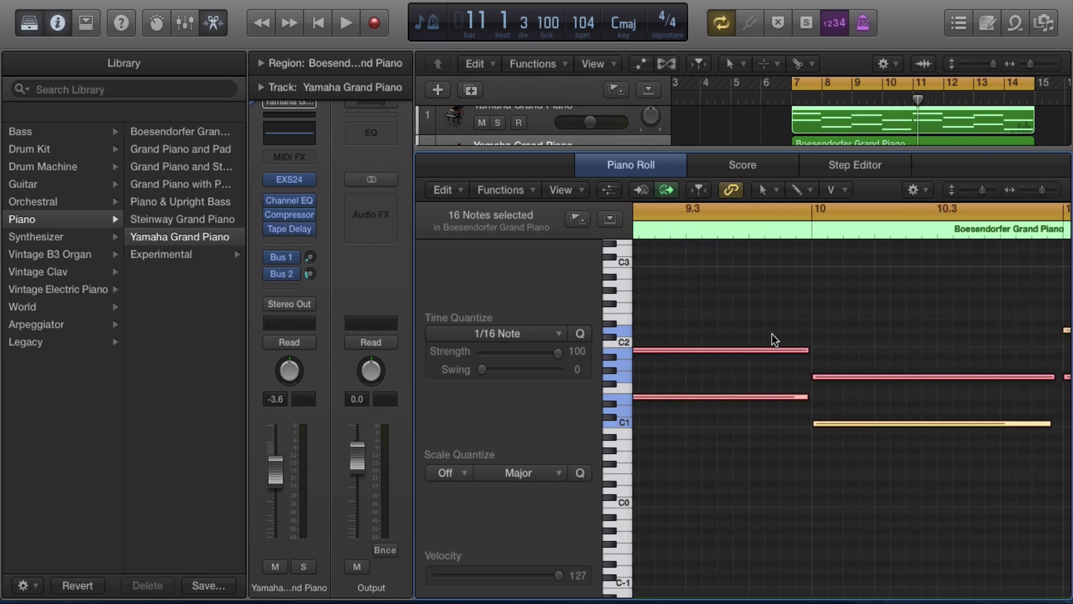
pyautogui.press('space')
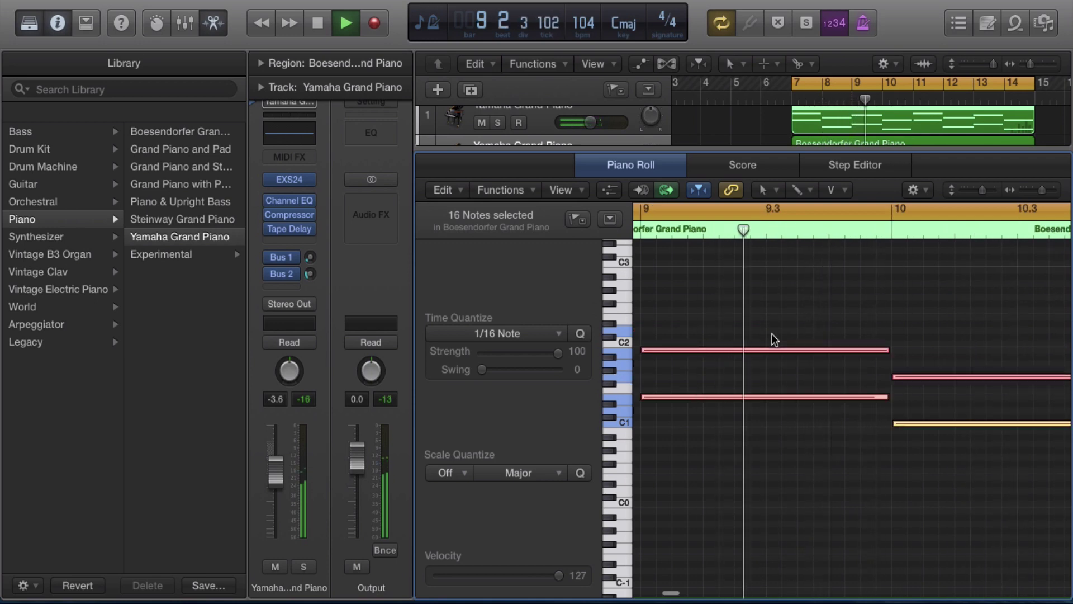
pyautogui.press('x')
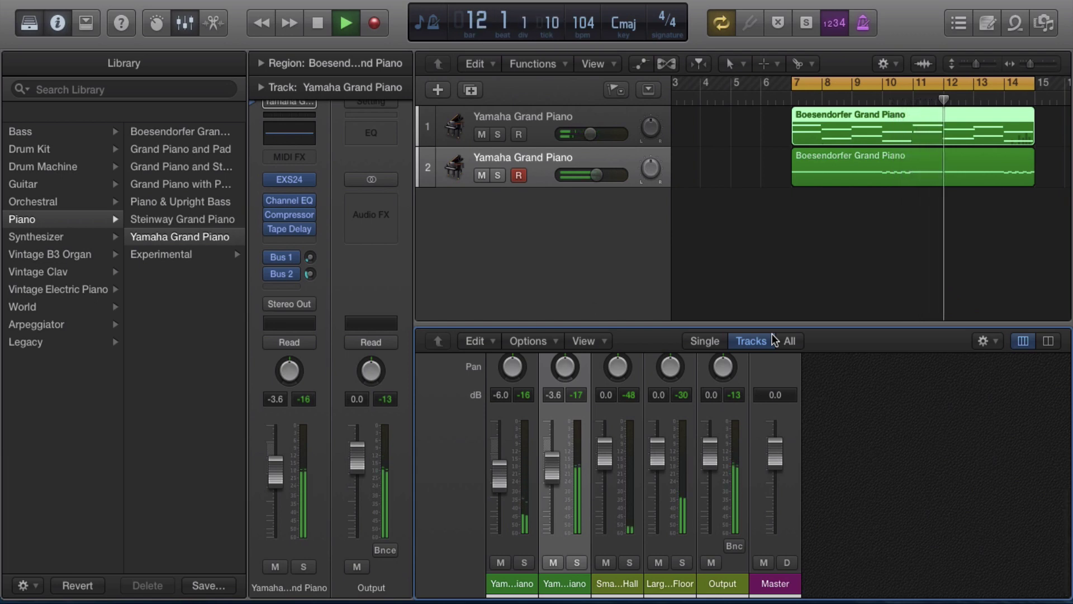
pyautogui.press('space')
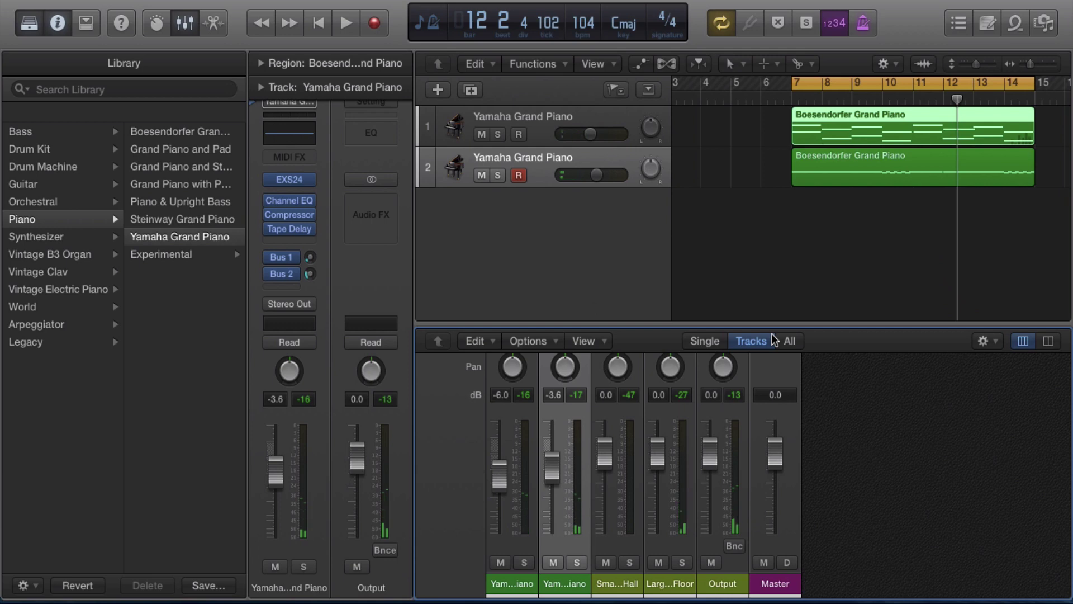